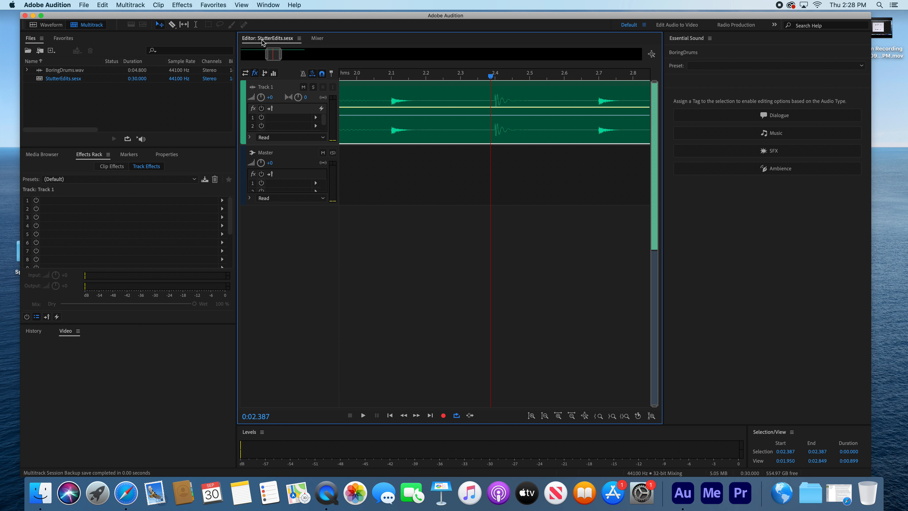
Step: Select the drum hit from about 0:02.385 to 0:02.500 on Track 1 and split it into its own clip
drag(265, 42, 186, 46)
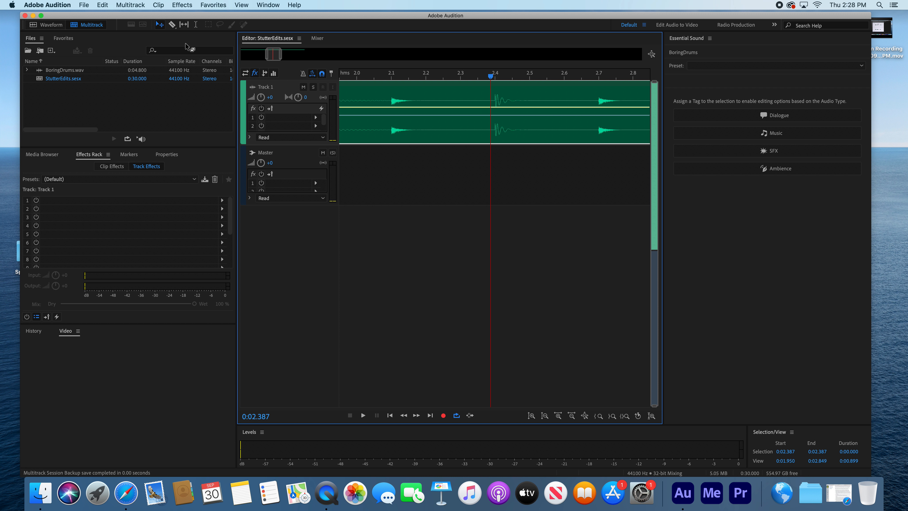
click(196, 26)
drag(490, 89, 529, 92)
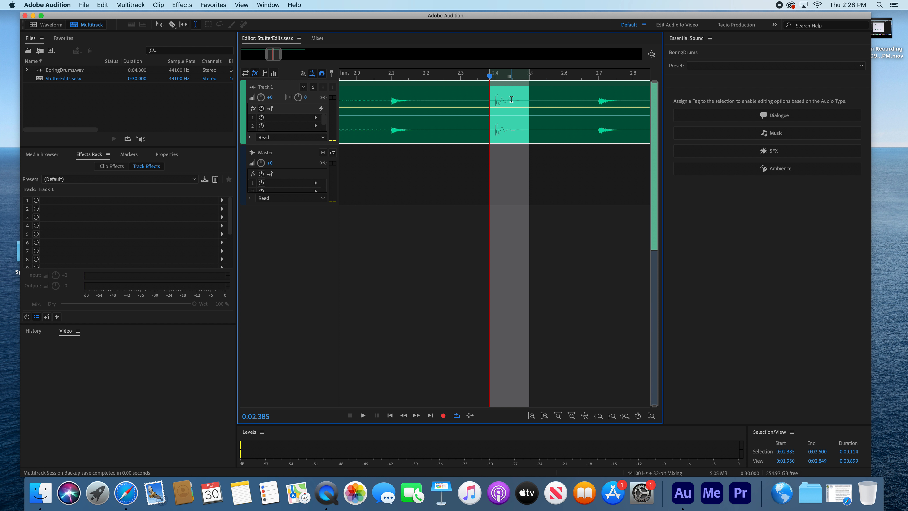
click(156, 5)
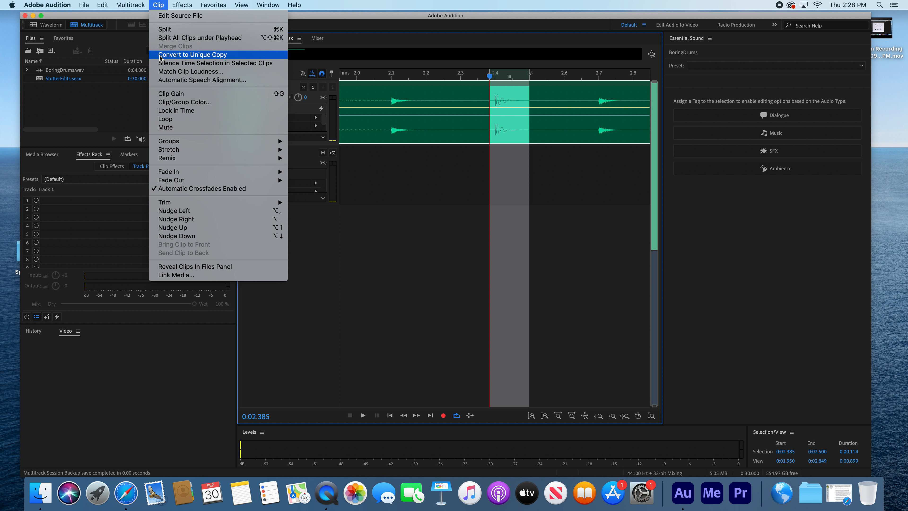
click(159, 30)
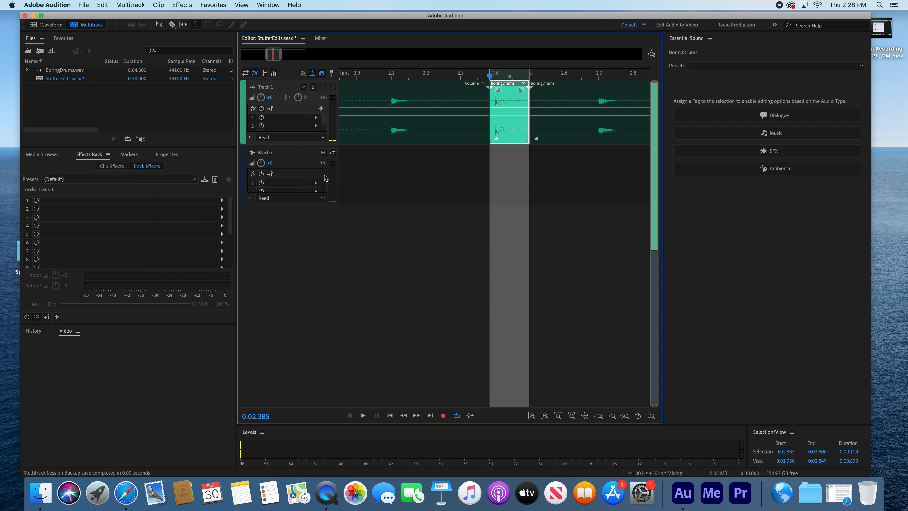
Step: Copy the short BoringDrums clip three times along Track 1, starting the copies at about 2.5, 2.6 and 2.7 seconds
click(444, 184)
click(510, 111)
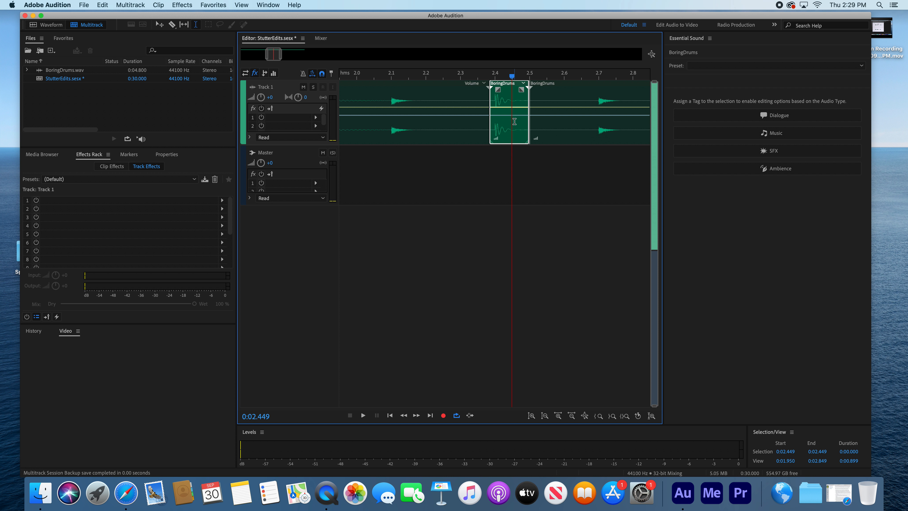
click(509, 94)
click(158, 26)
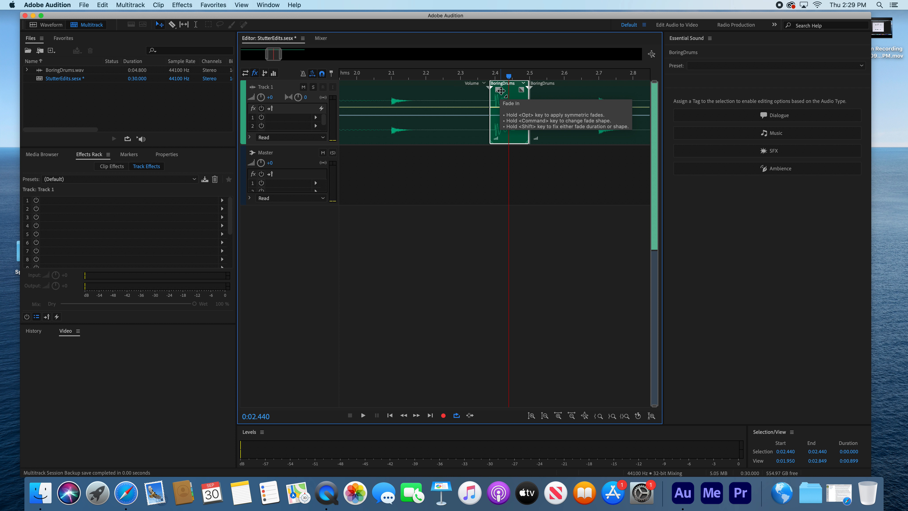
mouse_move(499, 91)
mouse_down()
mouse_move(519, 91)
mouse_move(498, 93)
mouse_up()
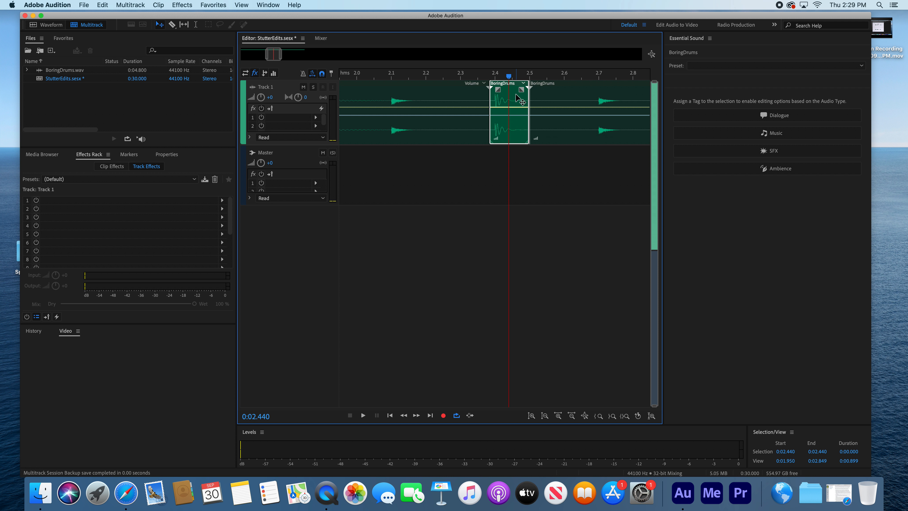
drag(519, 99, 623, 96)
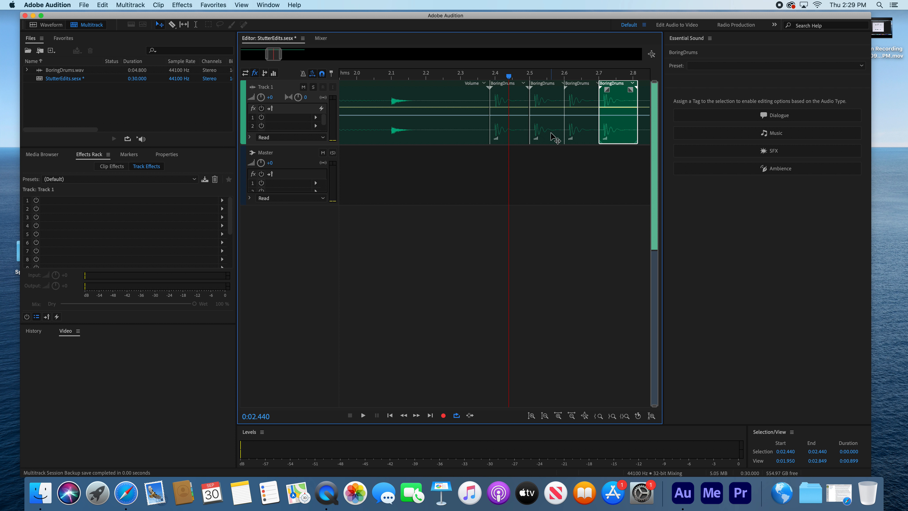
Step: Select the four short BoringDrums clips and bounce only the selected clips to a new track
click(524, 125)
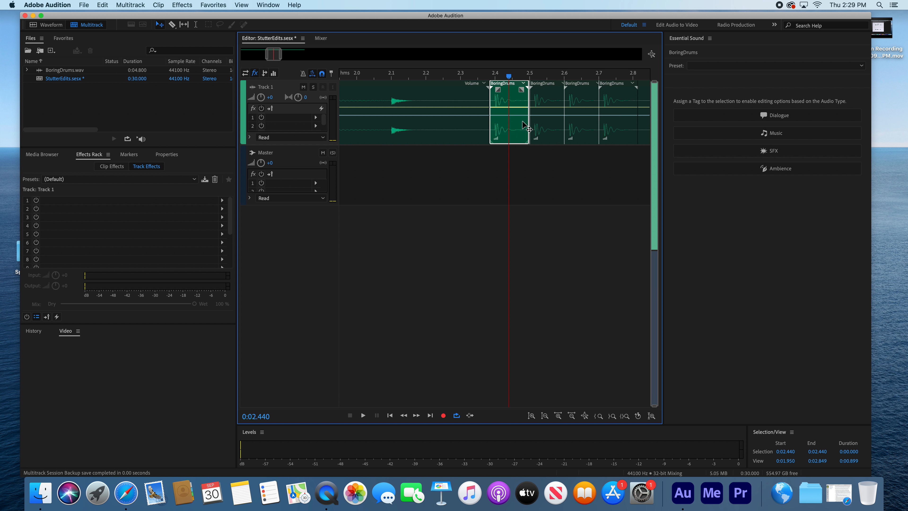
super+click(557, 125)
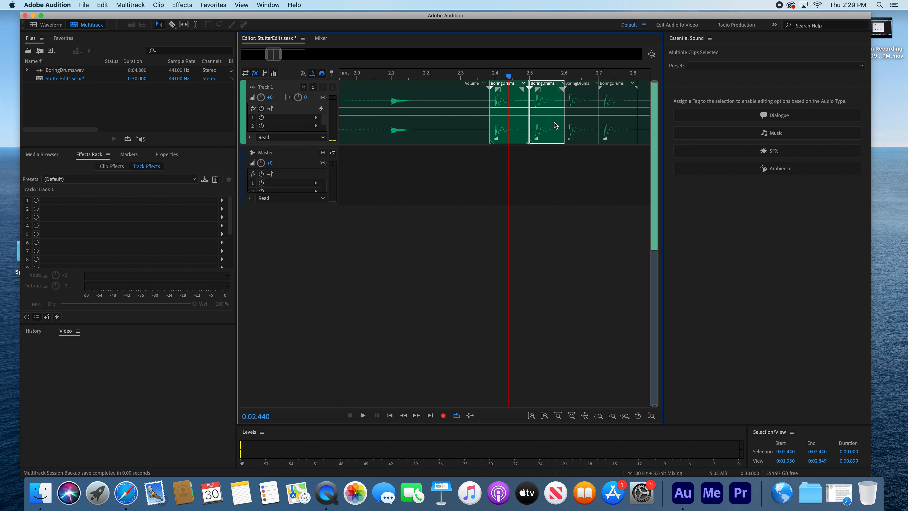
super+click(581, 125)
super+click(629, 129)
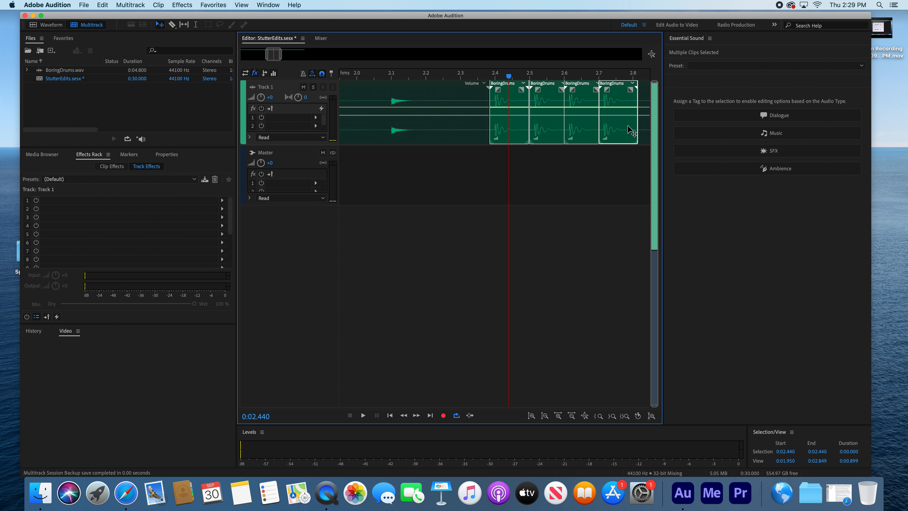
right_click(611, 123)
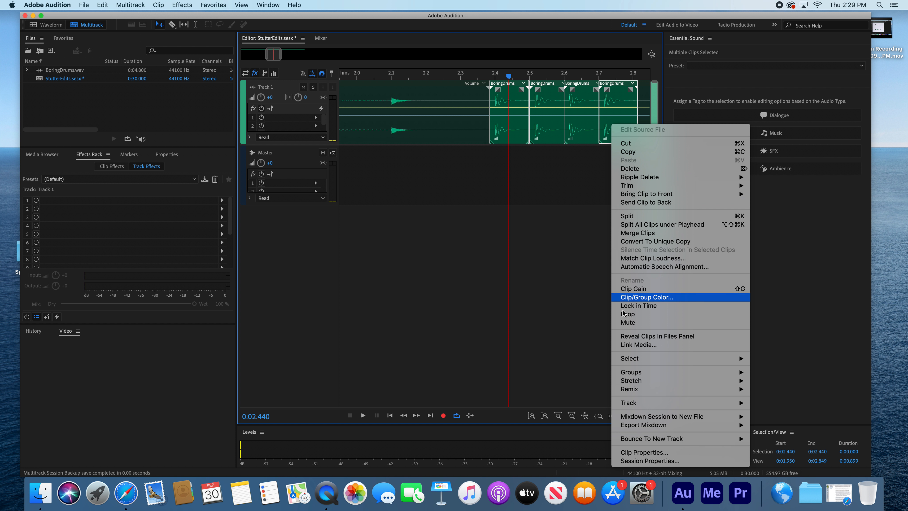
mouse_move(637, 439)
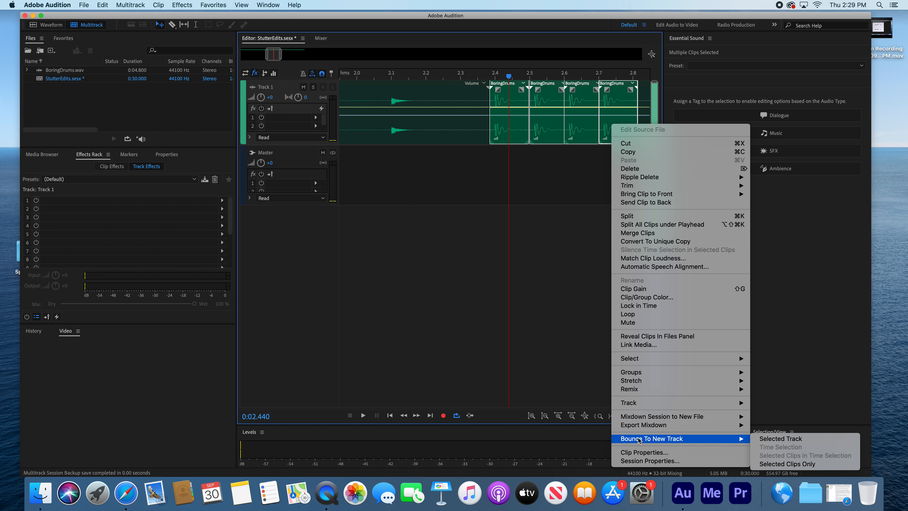
click(769, 464)
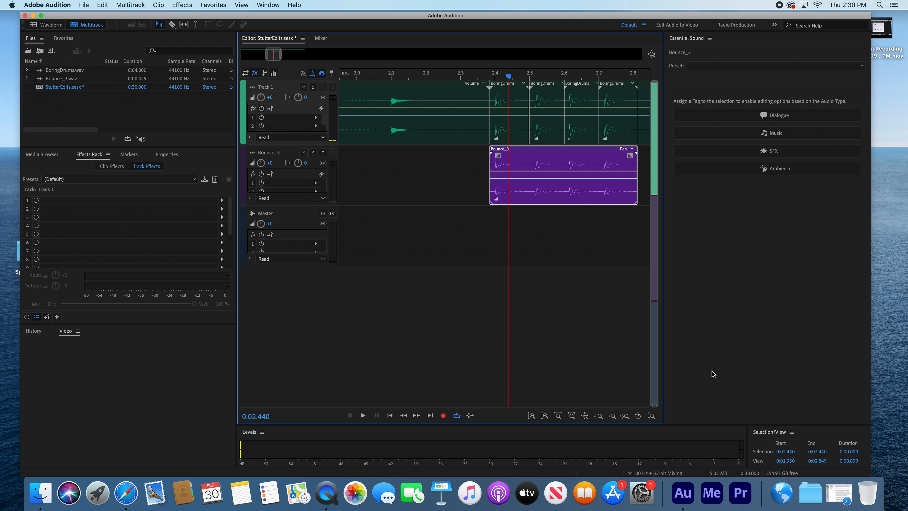
drag(510, 78, 609, 104)
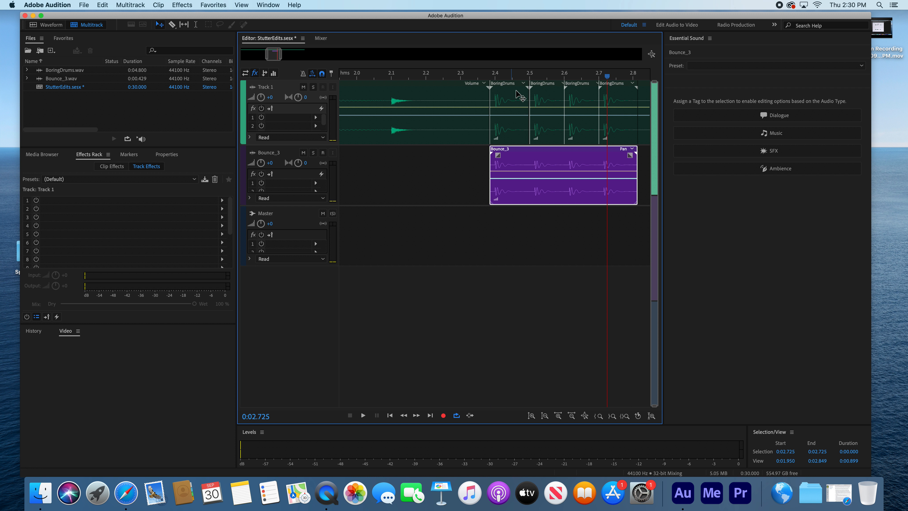
click(530, 205)
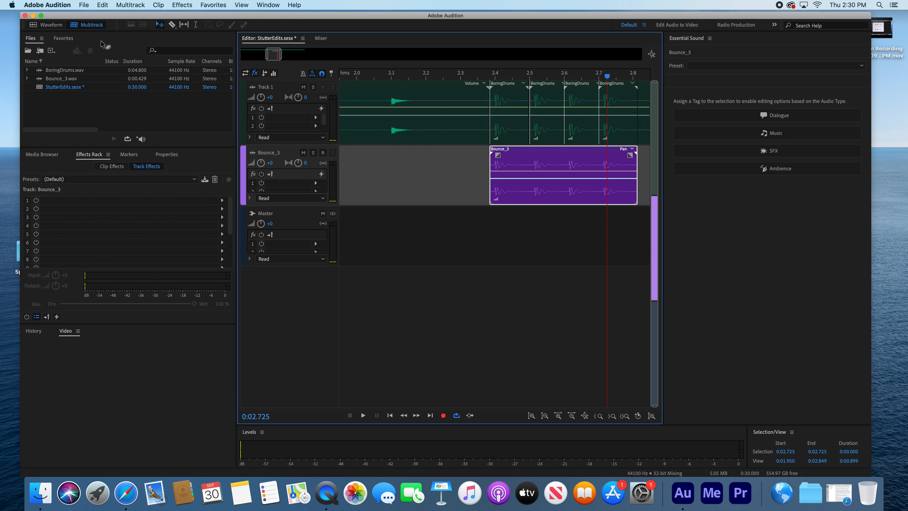
Step: Close the StutterEdits session and all other open files
click(84, 5)
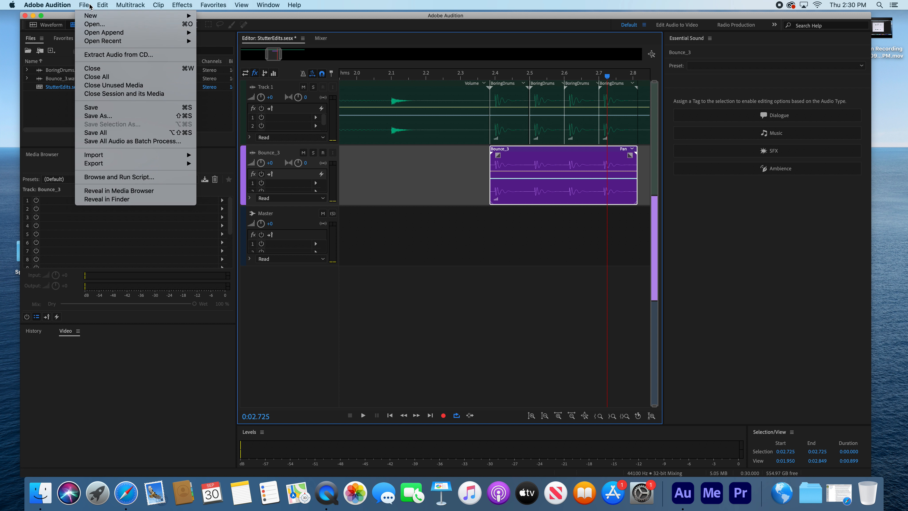
click(106, 77)
click(452, 261)
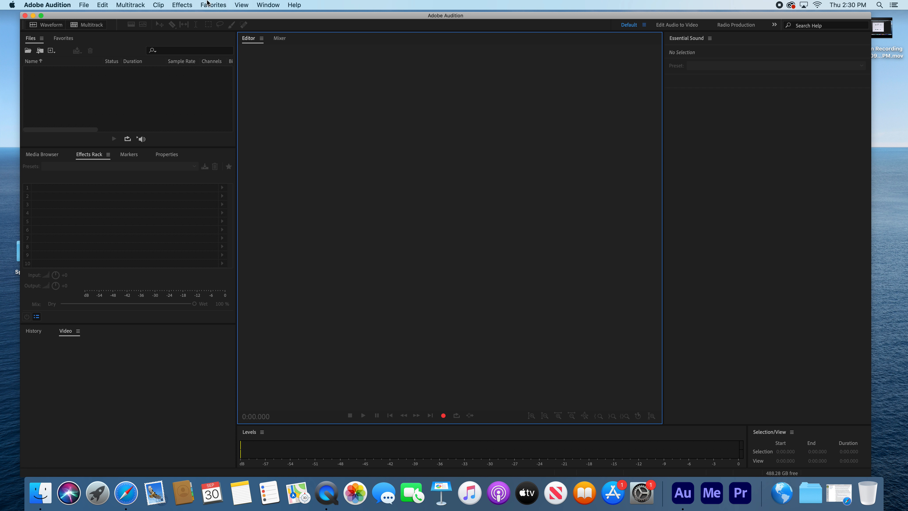
Step: Open the AutomationTrack.sesx session from the Lesson11 folder in Digital Audio Lessons
click(83, 5)
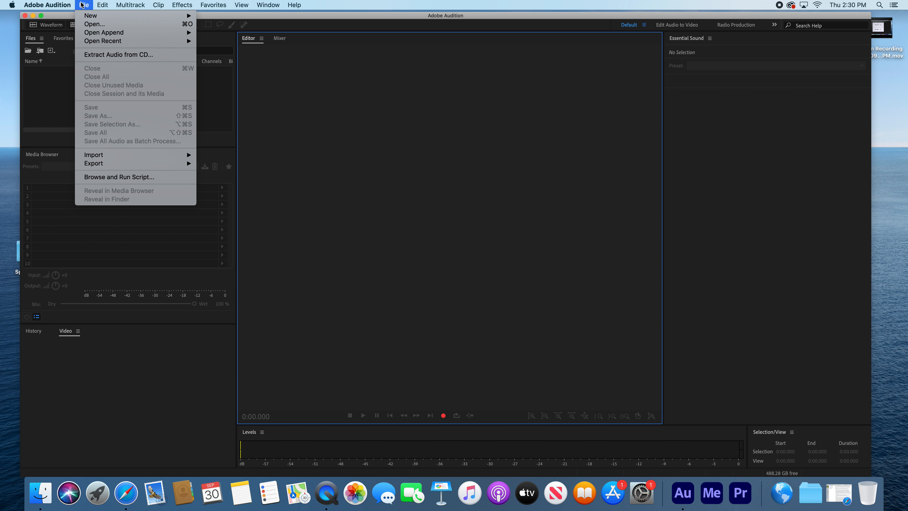
click(95, 24)
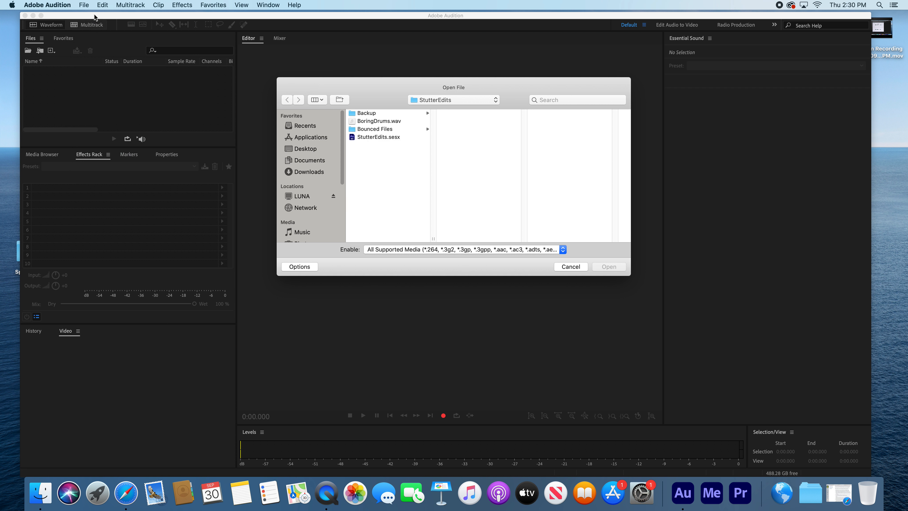
click(461, 101)
click(460, 110)
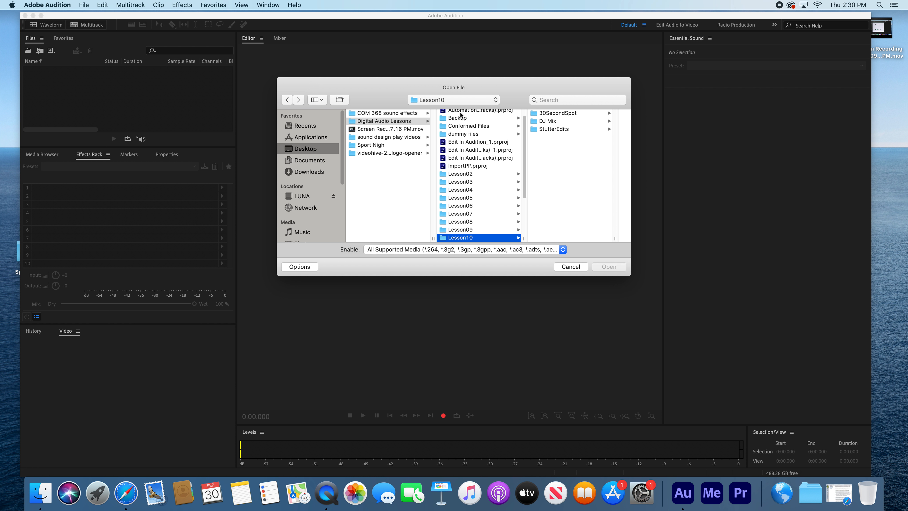
scroll(522, 177, down, 5)
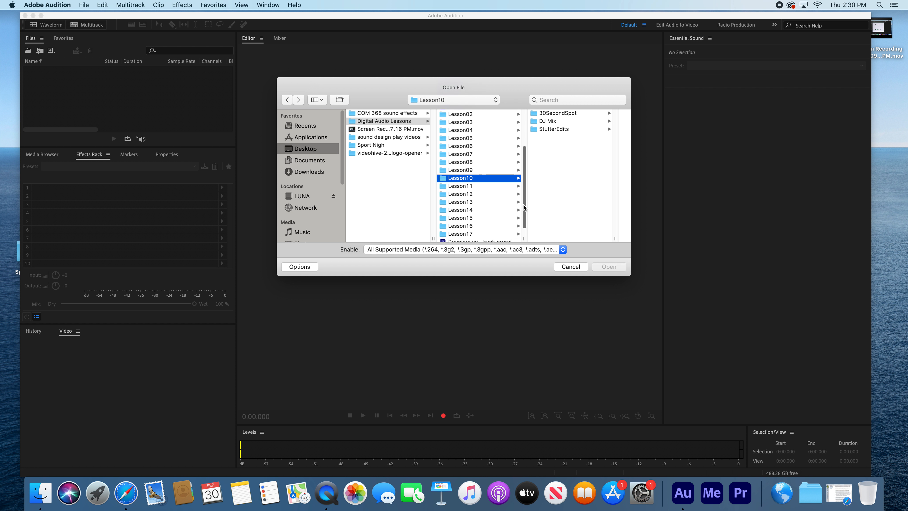
click(467, 185)
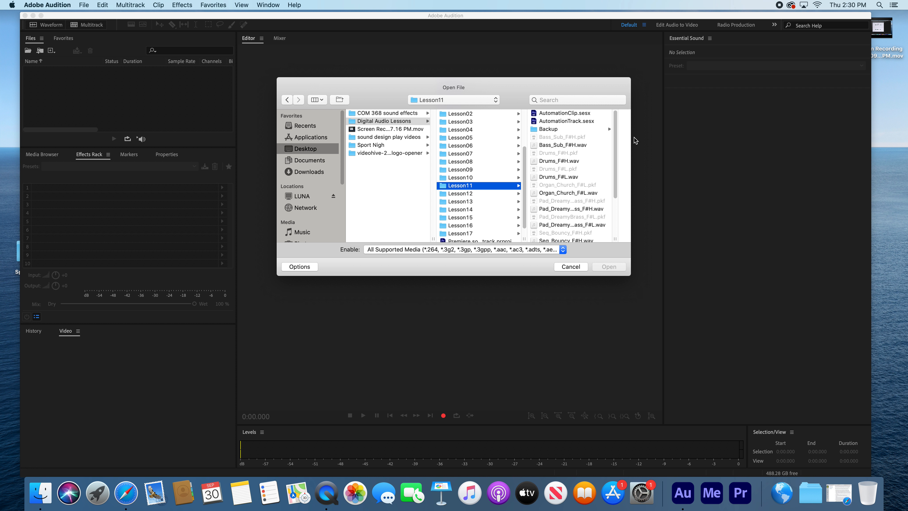
click(571, 122)
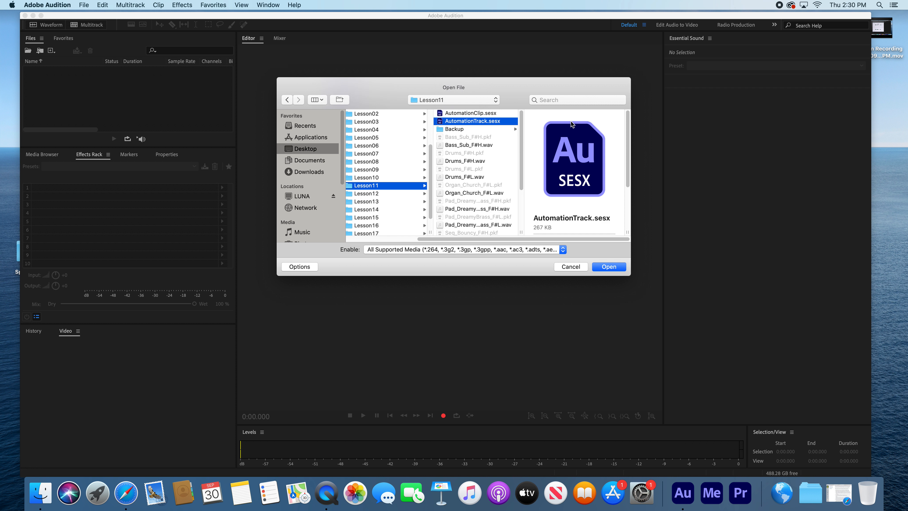
click(605, 268)
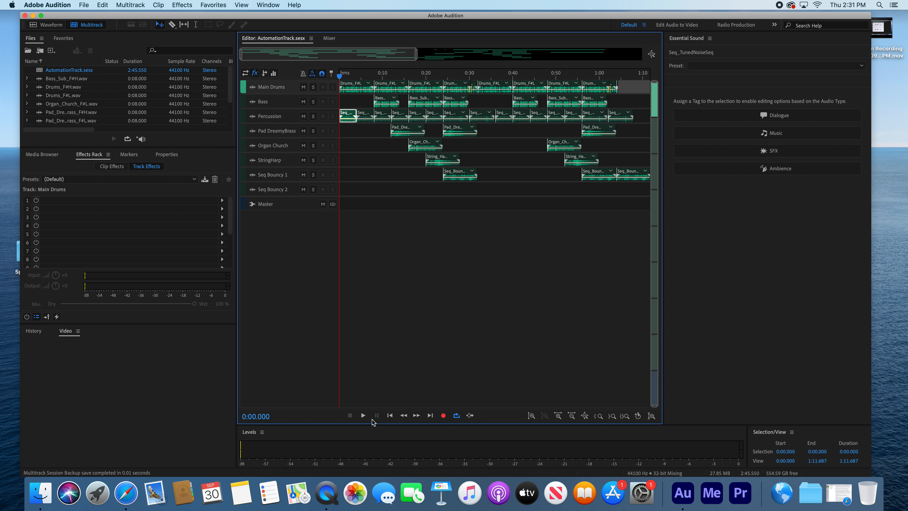
Step: Check the Return Playhead to Start Position on Stop option, play the session from about 0:04.6, and return the playhead to the start
right_click(363, 418)
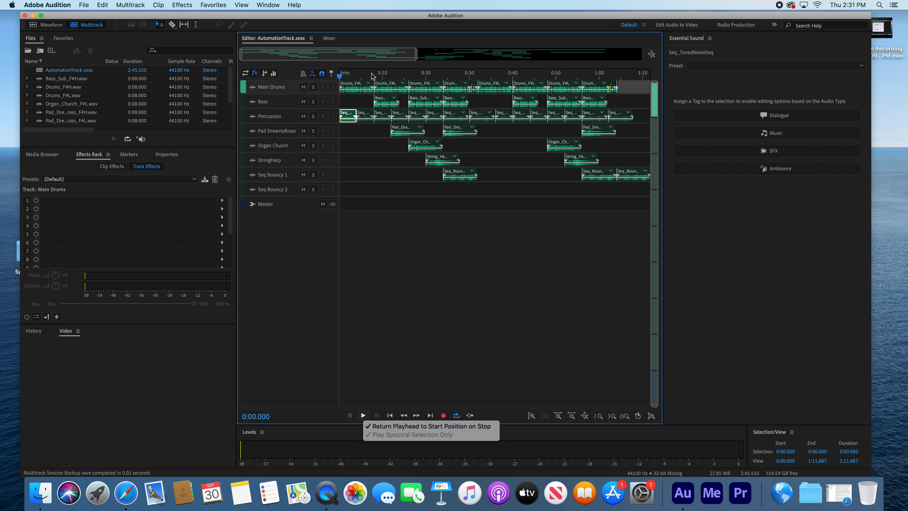
click(387, 76)
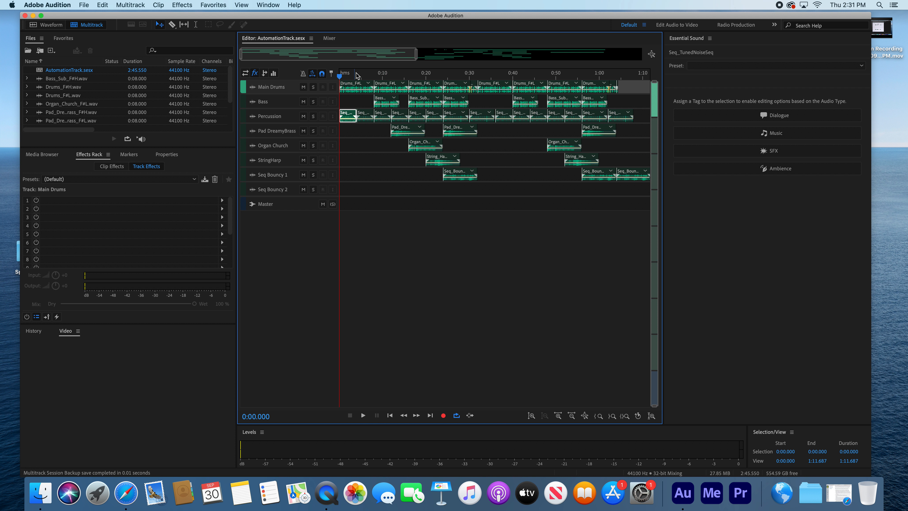
key(space)
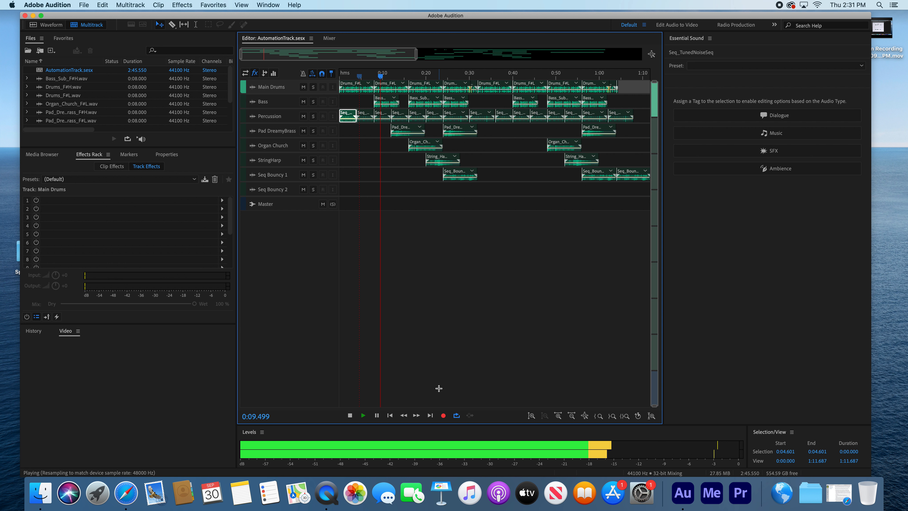
key(space)
key(space)
key(space)
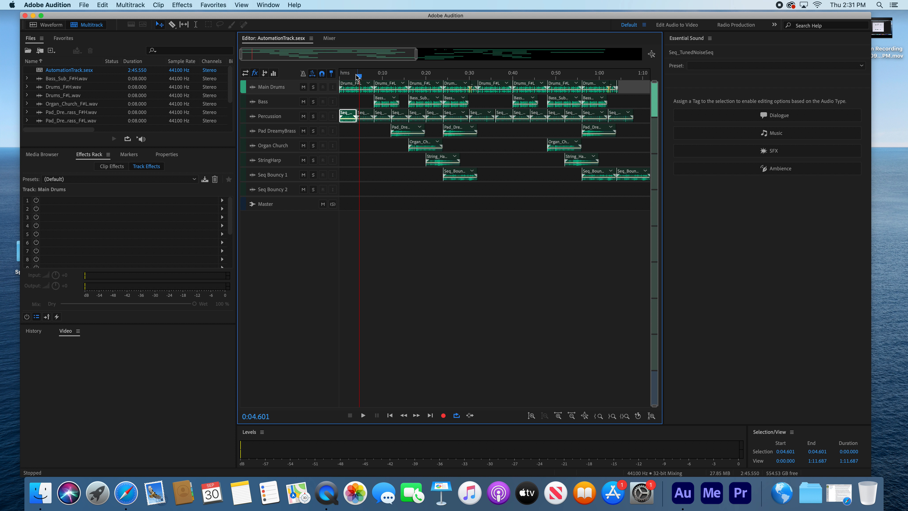
drag(360, 75, 332, 83)
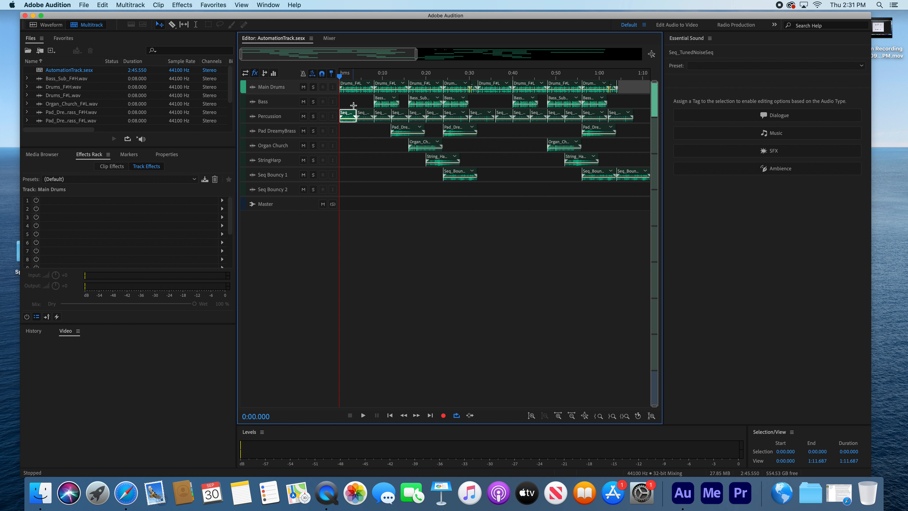
Step: Select the StringHarp track, and compare the Mixer's track channels with the AutomationTrack multitrack editor
click(357, 158)
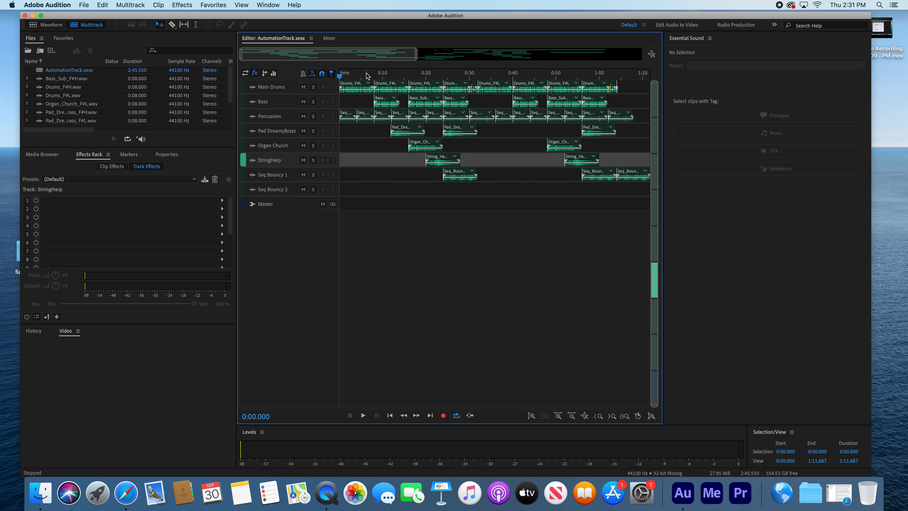
click(329, 38)
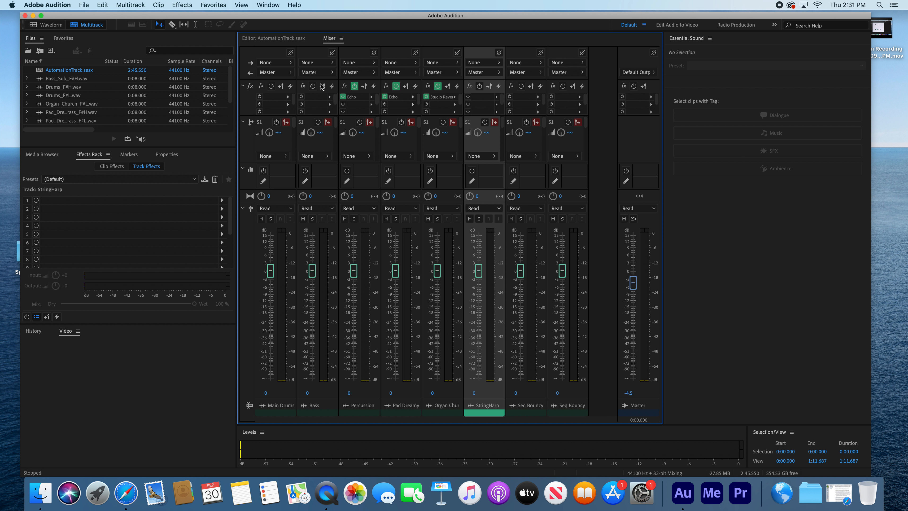
click(284, 40)
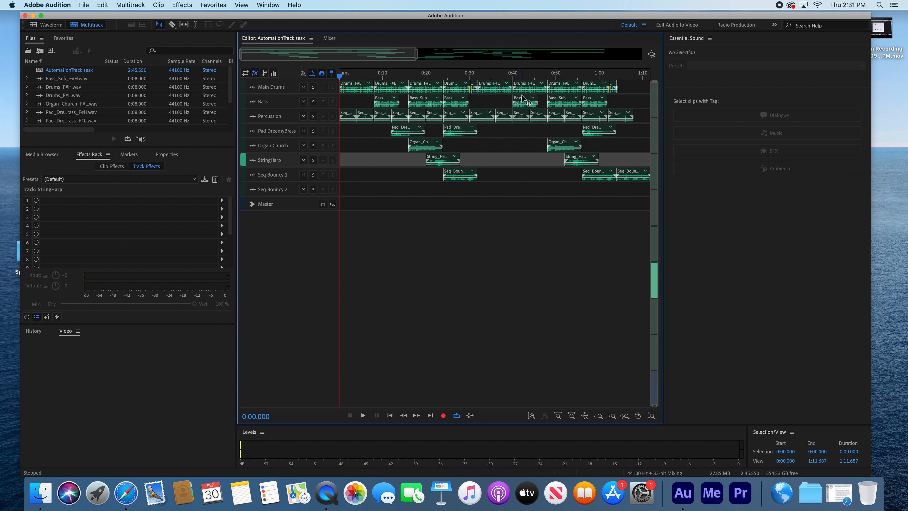
click(331, 39)
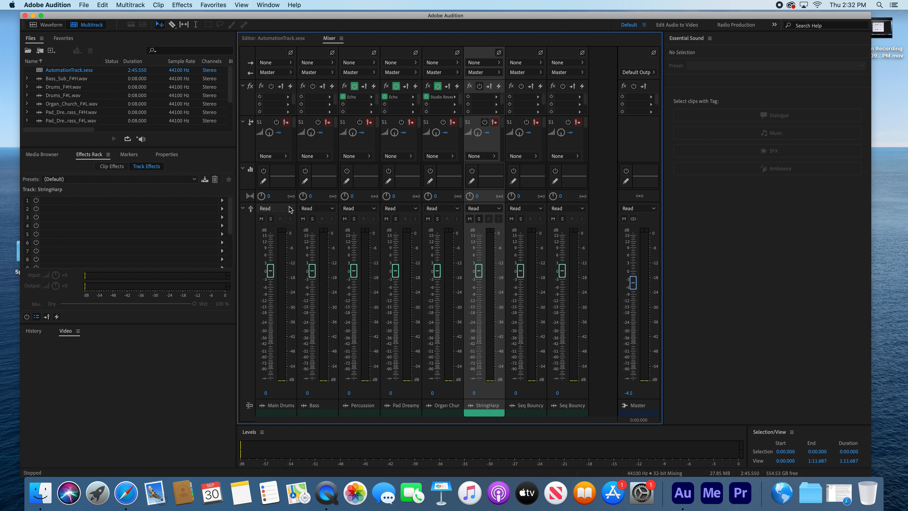
click(267, 38)
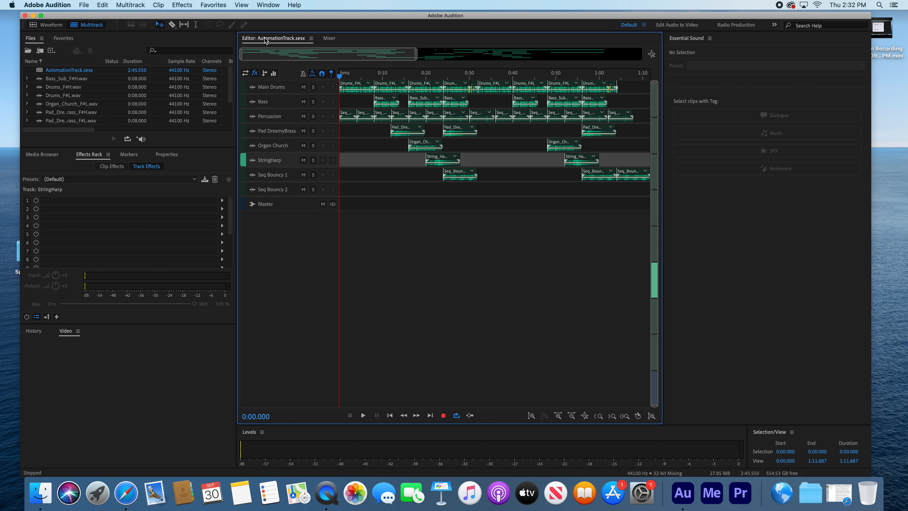
Step: Set the Main Drums track's automation mode to Write in the Mixer
click(329, 39)
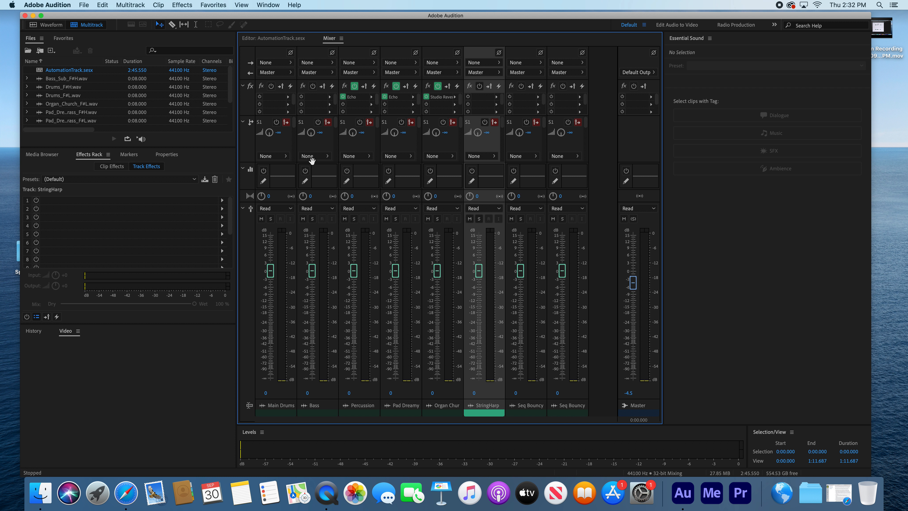
click(291, 208)
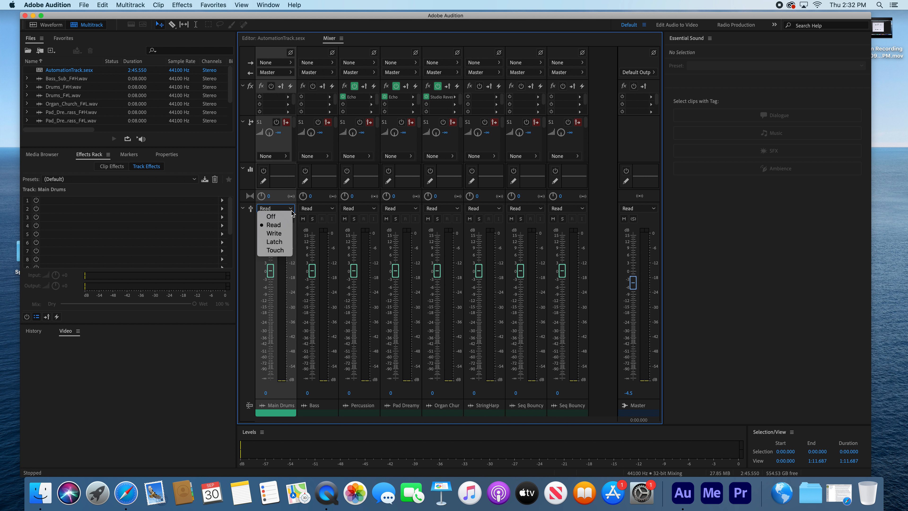
click(288, 234)
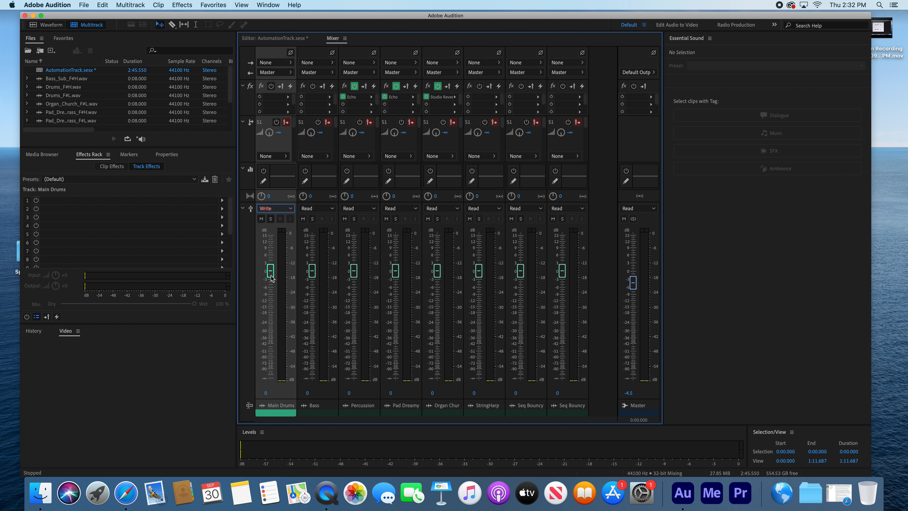
Step: Record Main Drums volume automation during playback, lowering the fader to about -46 dB and raising it to about -23.6 dB, and play it back
key(space)
drag(270, 278, 270, 355)
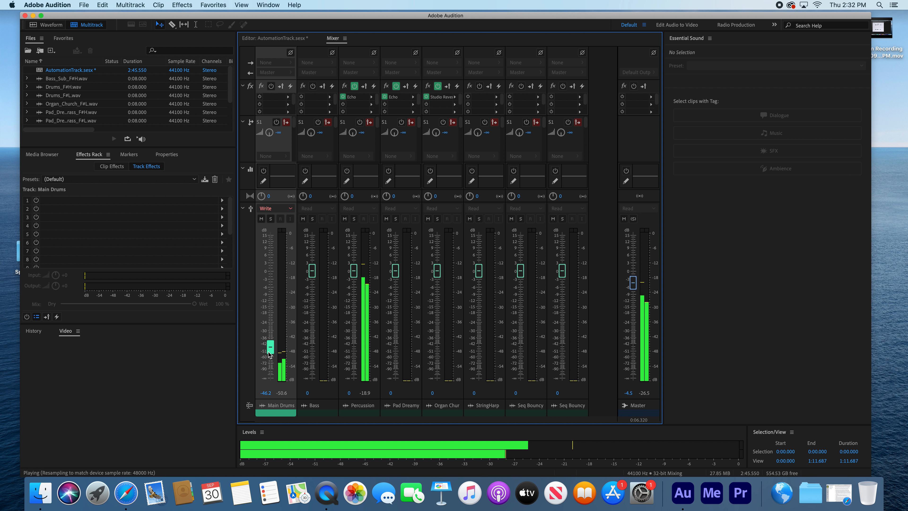
drag(270, 354, 274, 329)
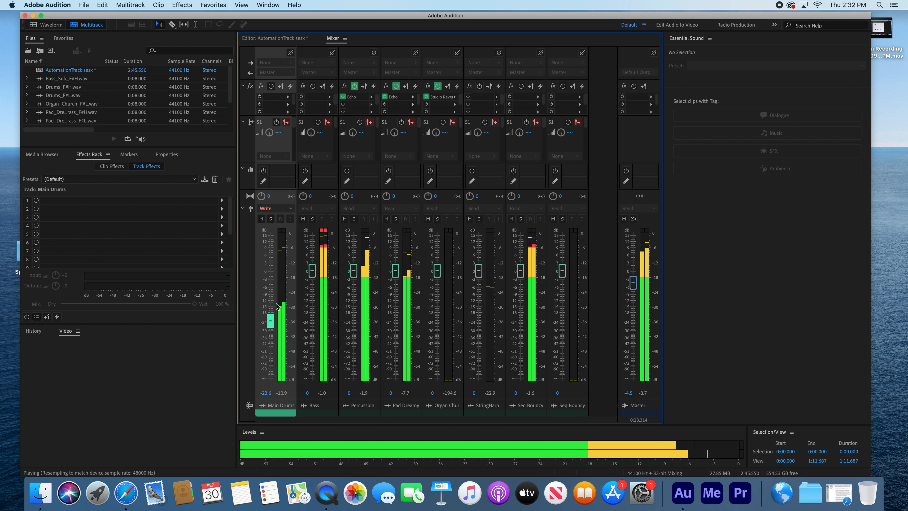
key(space)
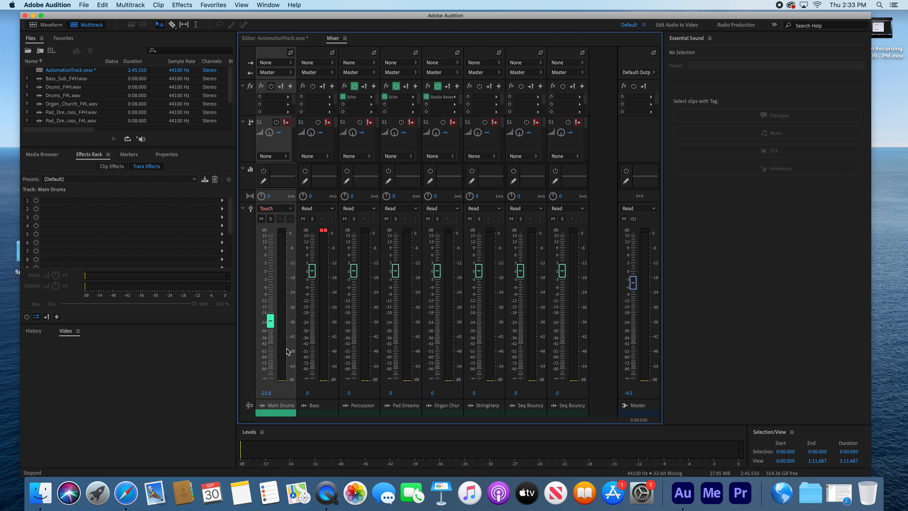
key(space)
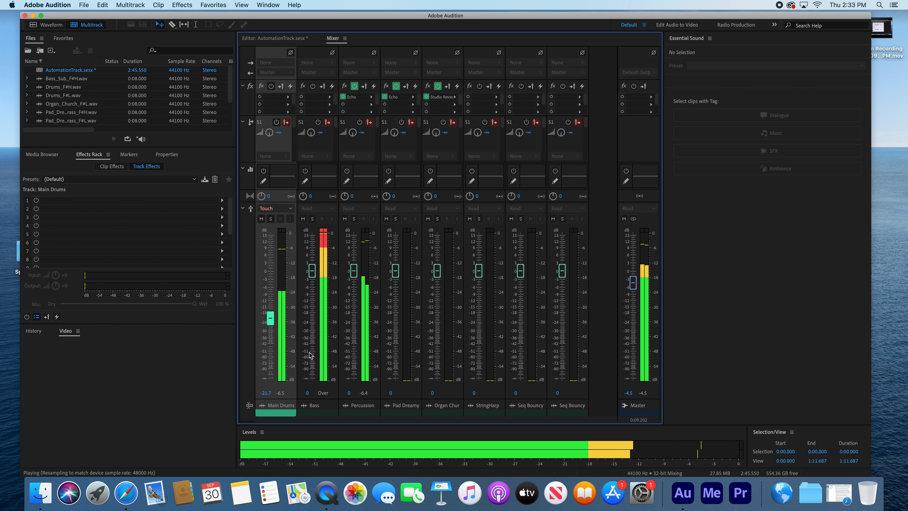
key(space)
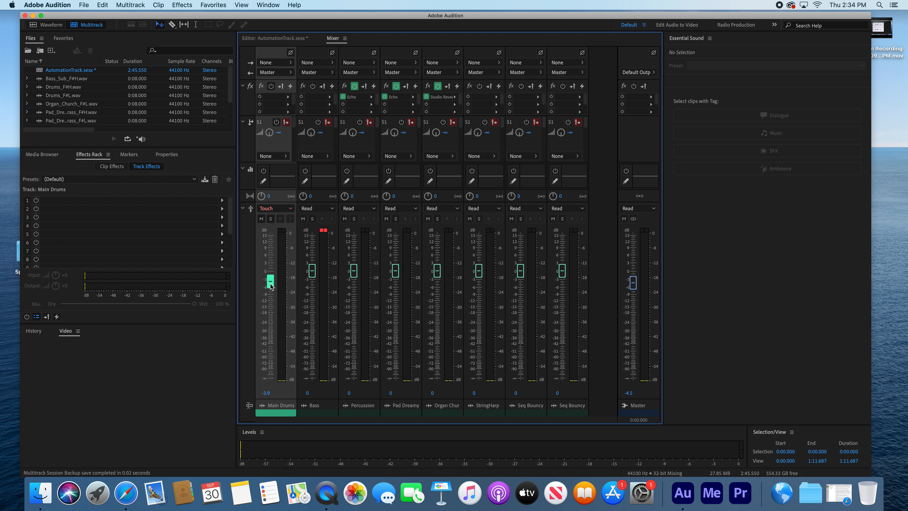
Step: Revise the recorded Main Drums volume automation in Touch mode by making brief fader moves while the session plays, and stop playback
key(space)
mouse_move(271, 286)
mouse_down()
mouse_move(273, 312)
mouse_move(271, 289)
mouse_up()
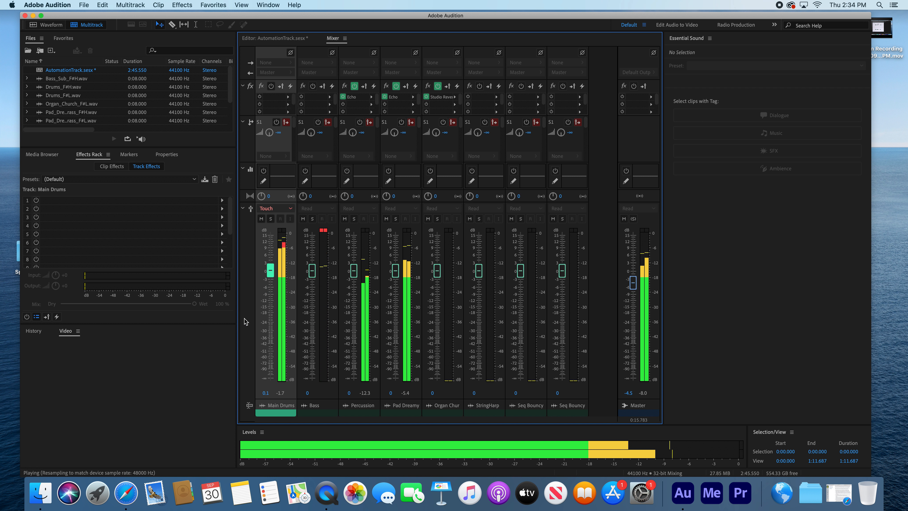
drag(270, 271, 273, 339)
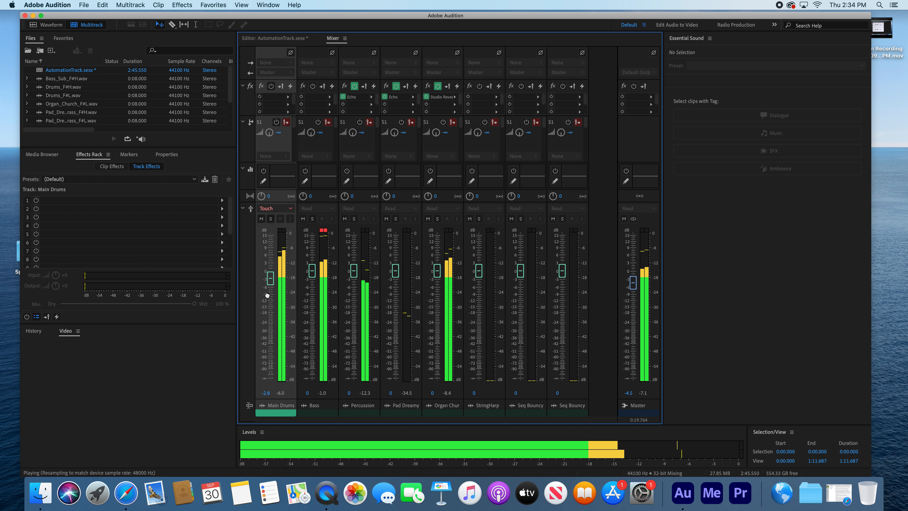
drag(267, 295, 274, 321)
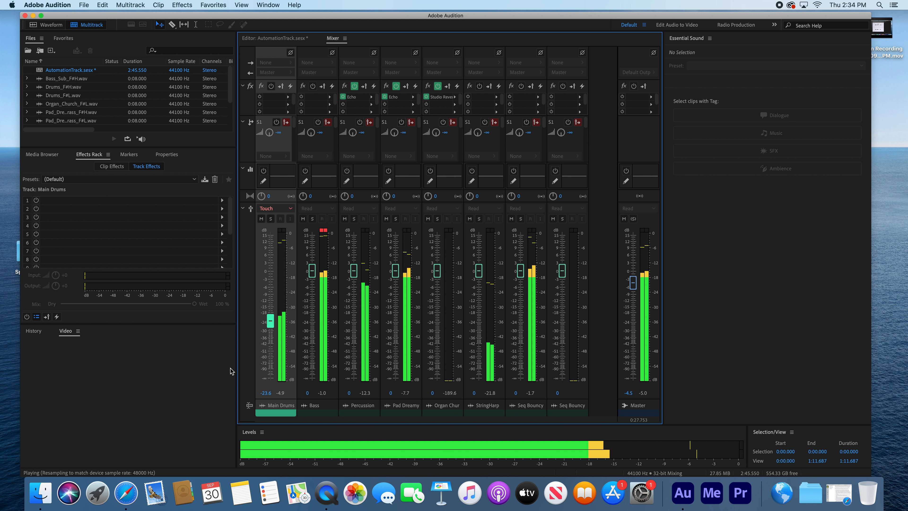
key(space)
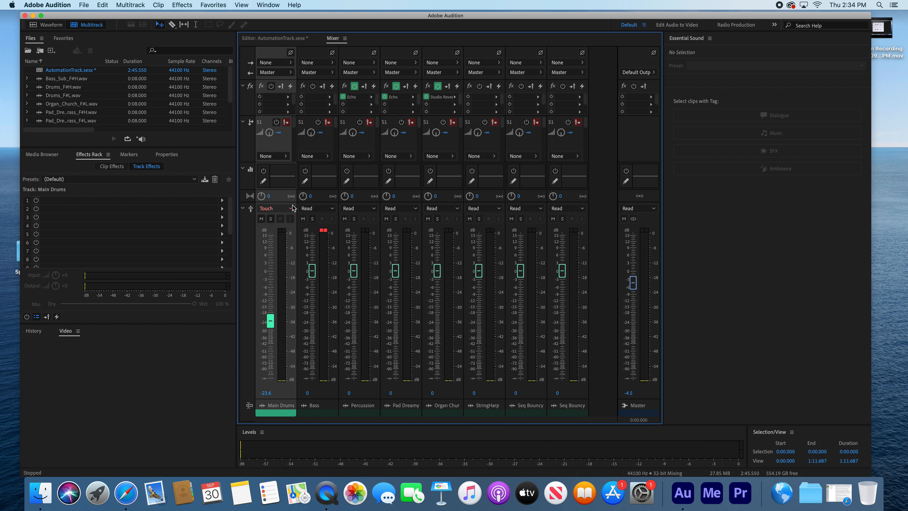